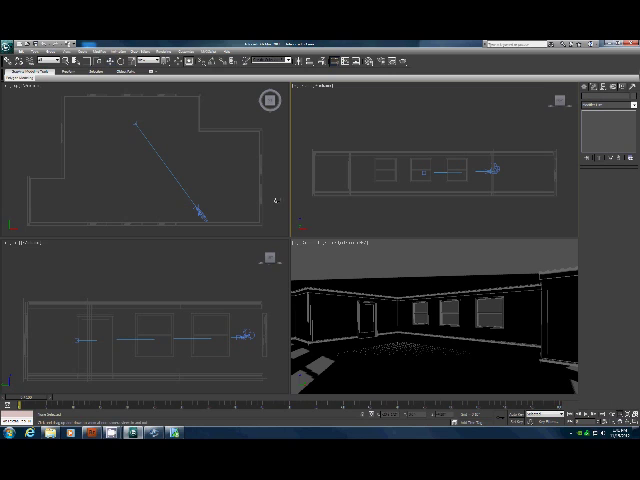
# Step: Zoom extents in all viewports so the room fills the top, front and left views
pyautogui.hotkey('ctrl', 'shift', 'z')
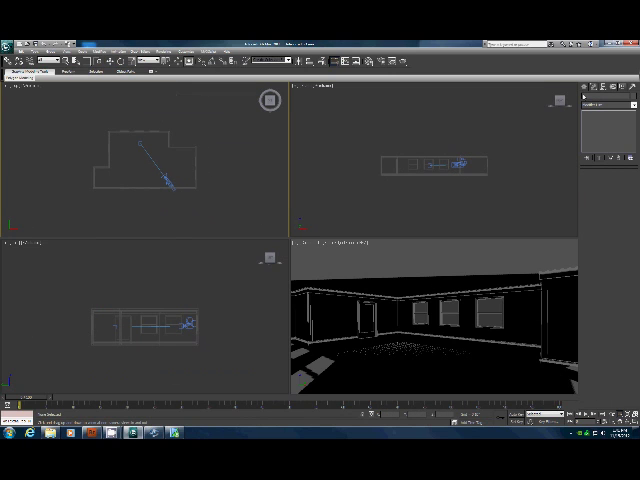
# Step: Place a daylight system compass on the room plan in the Top view
pyautogui.click(632, 97)
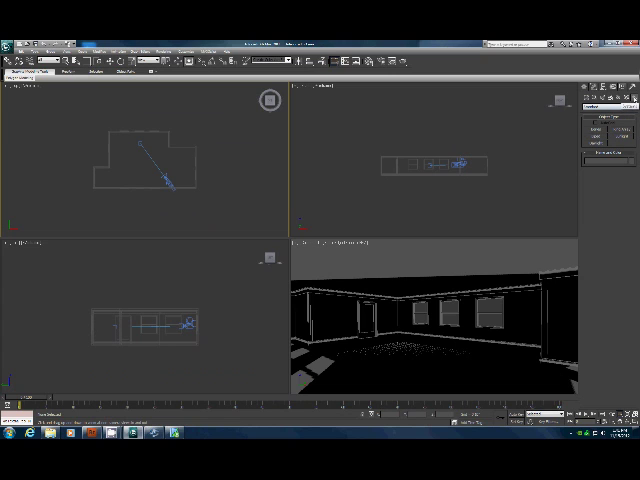
pyautogui.click(620, 136)
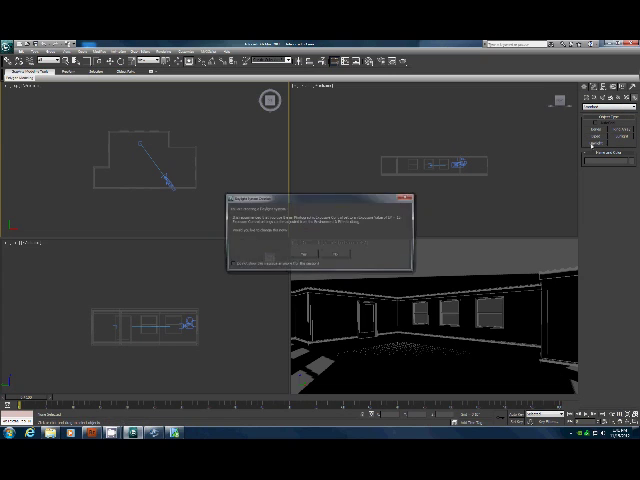
pyautogui.click(308, 256)
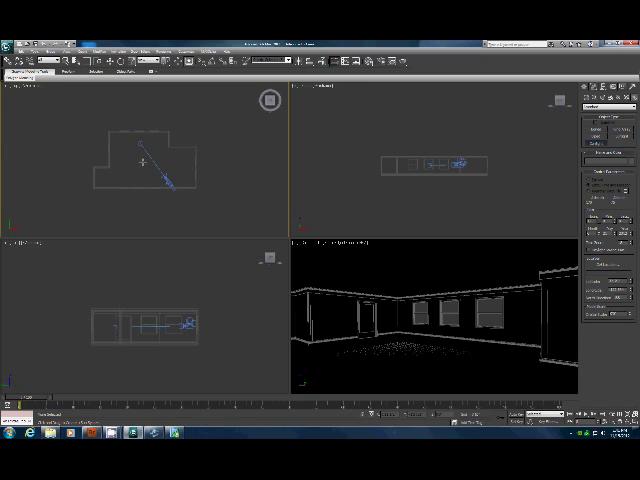
pyautogui.moveTo(143, 158); pyautogui.dragTo(144, 164)
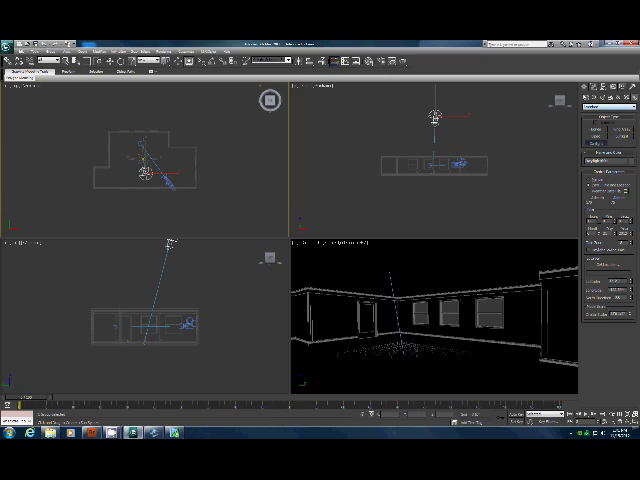
pyautogui.click(144, 164)
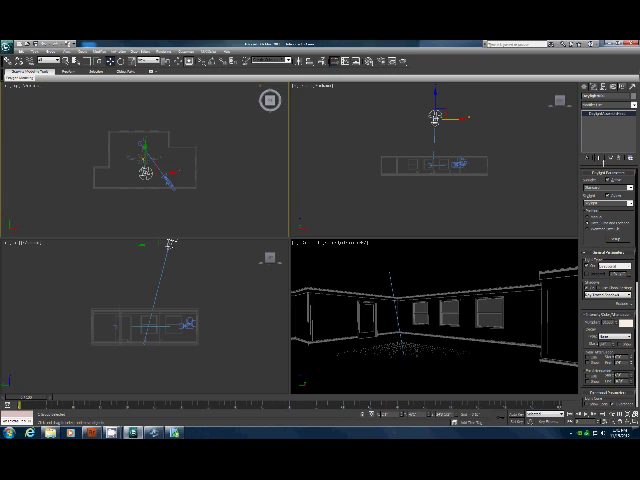
# Step: Set the daylight's sunlight to mr Sun and its skylight to mr Sky
pyautogui.click(630, 187)
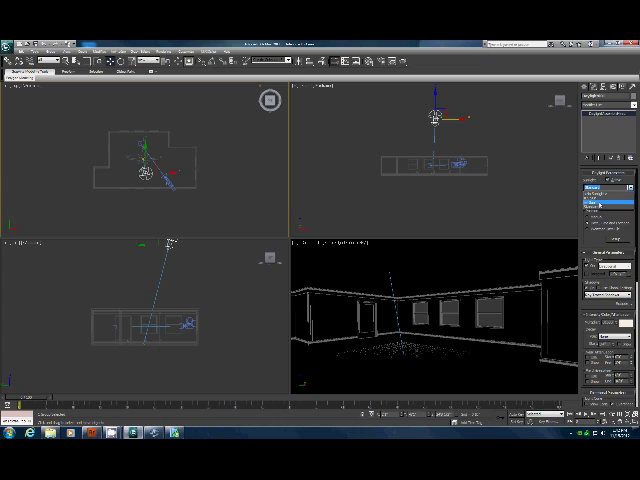
pyautogui.click(603, 201)
pyautogui.click(603, 202)
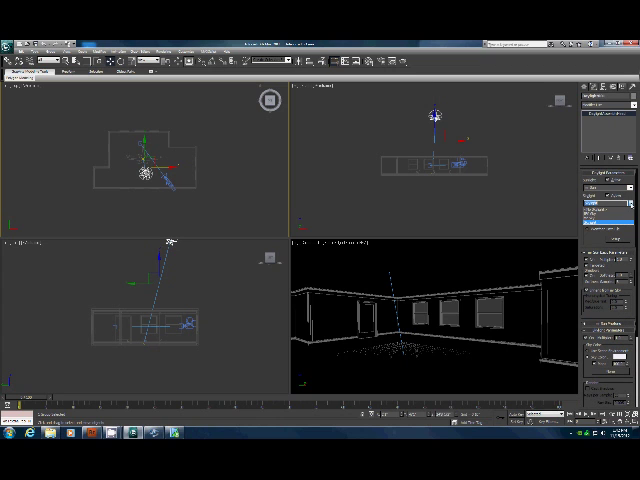
pyautogui.click(606, 218)
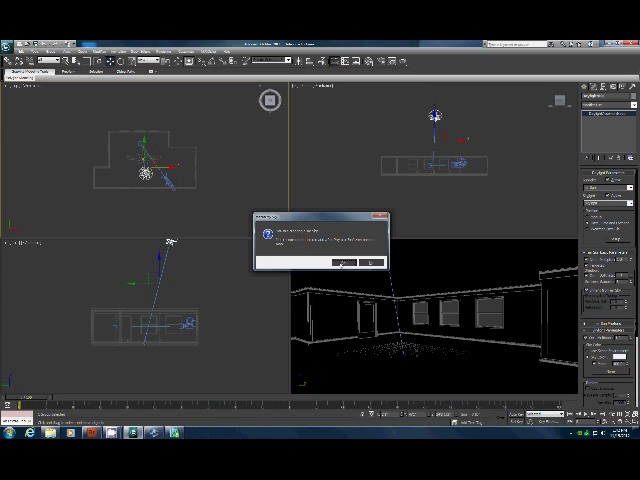
pyautogui.click(342, 264)
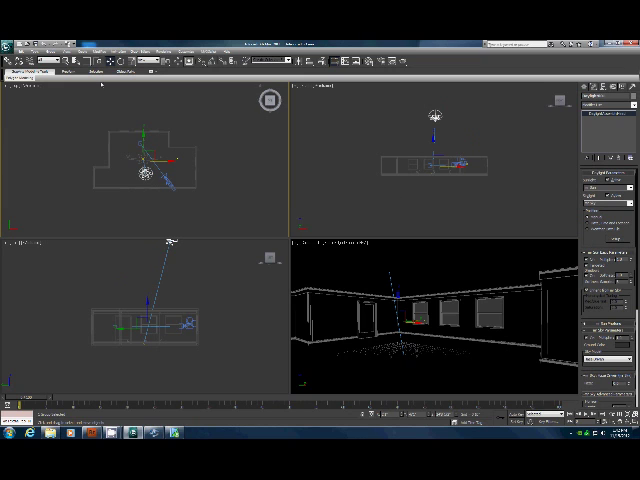
# Step: Move the daylight out past the room wall in Top view and lower it in Front view
pyautogui.click(125, 51)
pyautogui.click(140, 133)
pyautogui.moveTo(145, 172); pyautogui.dragTo(146, 98)
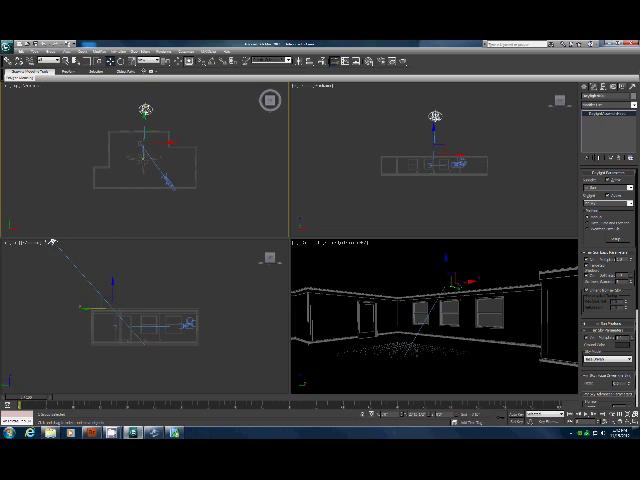
pyautogui.click(437, 112)
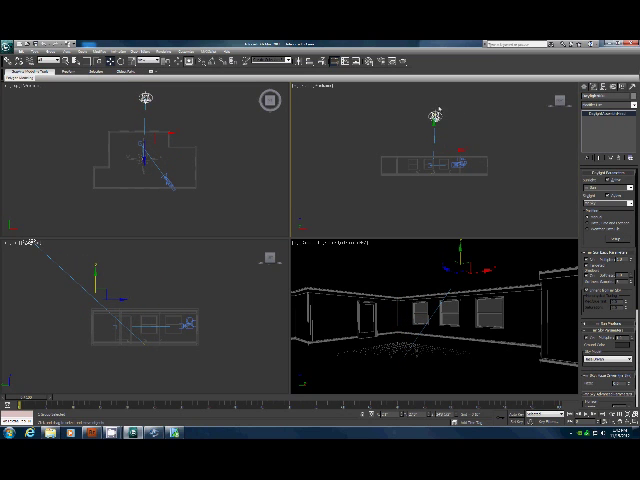
pyautogui.moveTo(437, 115); pyautogui.dragTo(435, 143)
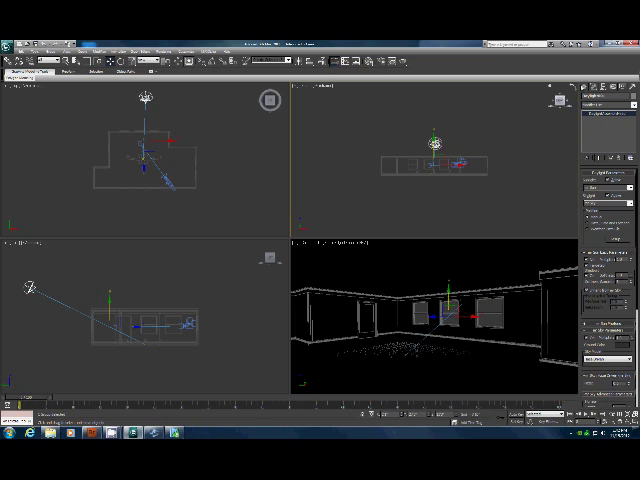
# Step: Draw an mr Sky Portal light over the left front-wall window in the Front view
pyautogui.click(588, 87)
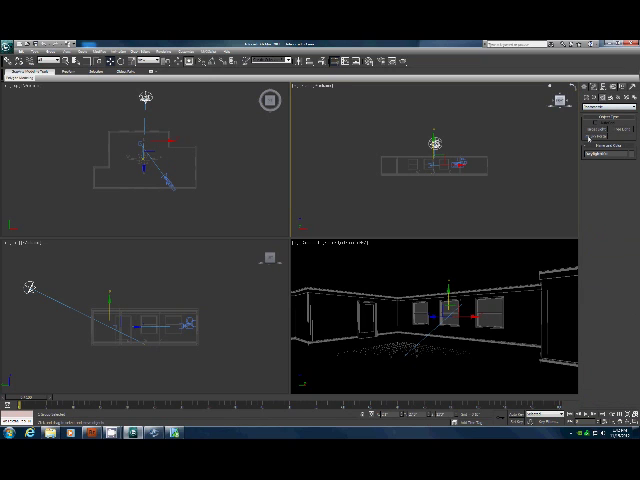
pyautogui.click(588, 137)
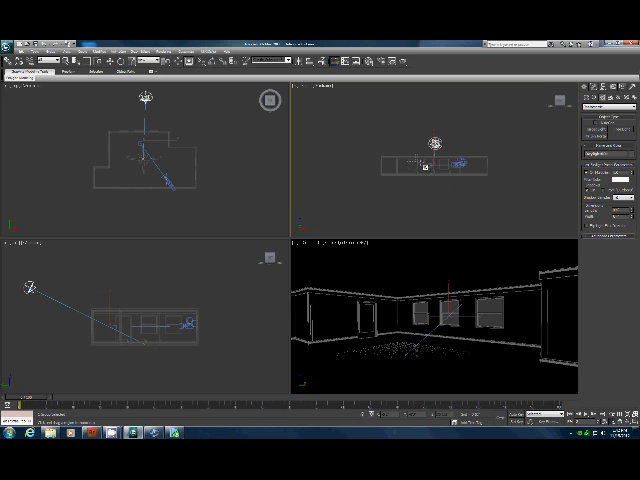
pyautogui.scroll(5, 456, 171)
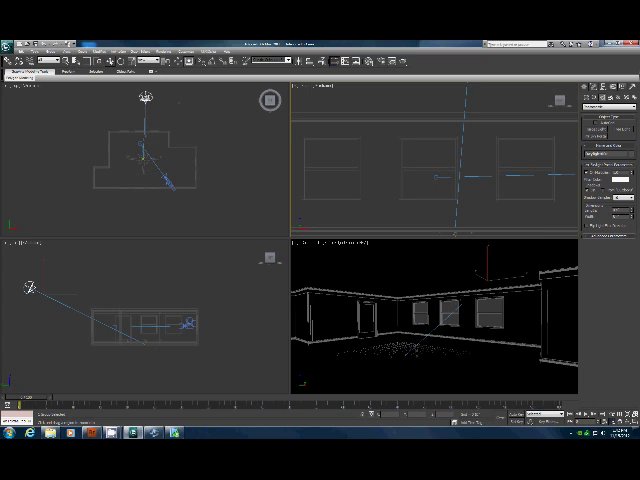
pyautogui.rightClick(385, 120)
pyautogui.click(351, 130)
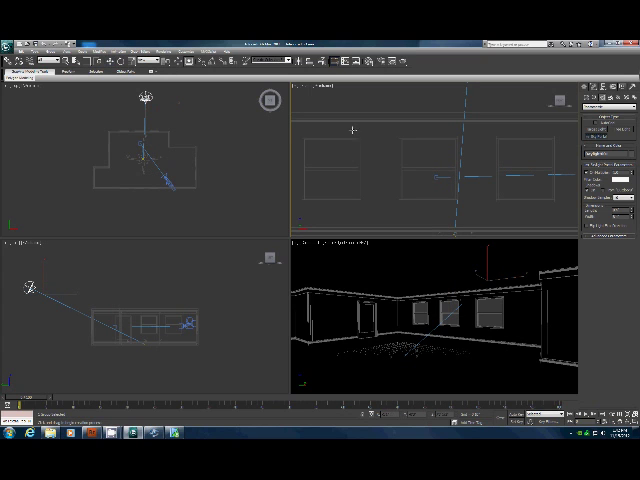
pyautogui.moveTo(304, 137); pyautogui.dragTo(358, 199)
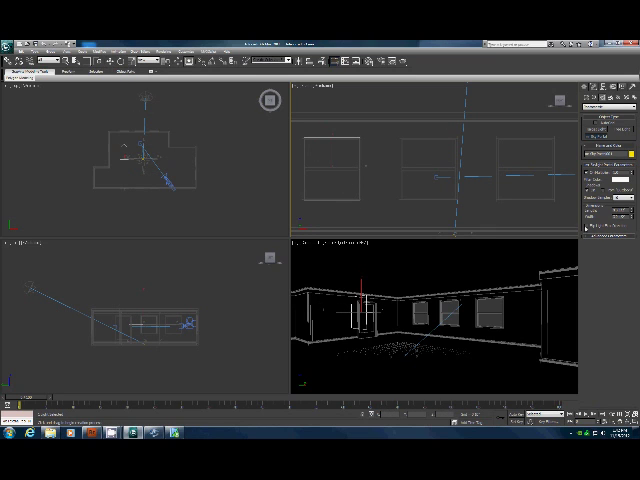
# Step: Push the portal onto the window wall in plan and raise it to window height
pyautogui.click(111, 61)
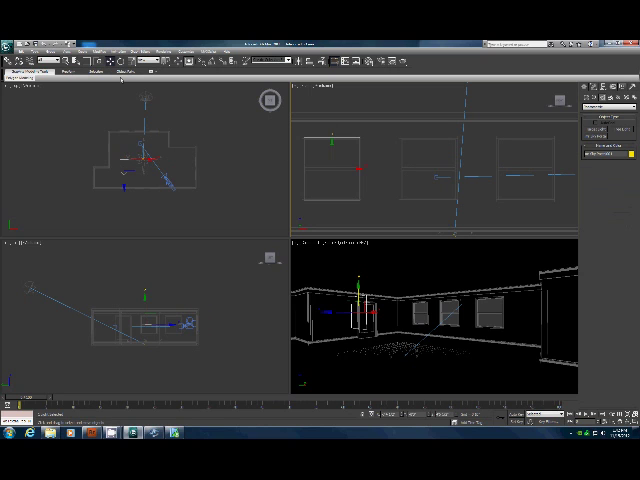
pyautogui.click(124, 131)
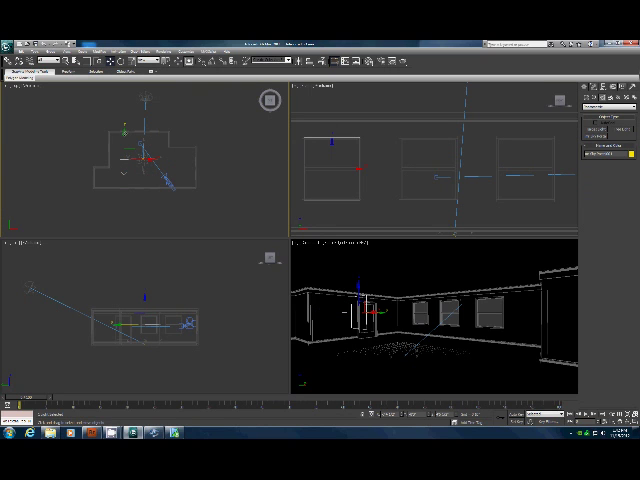
pyautogui.moveTo(182, 150); pyautogui.dragTo(218, 156)
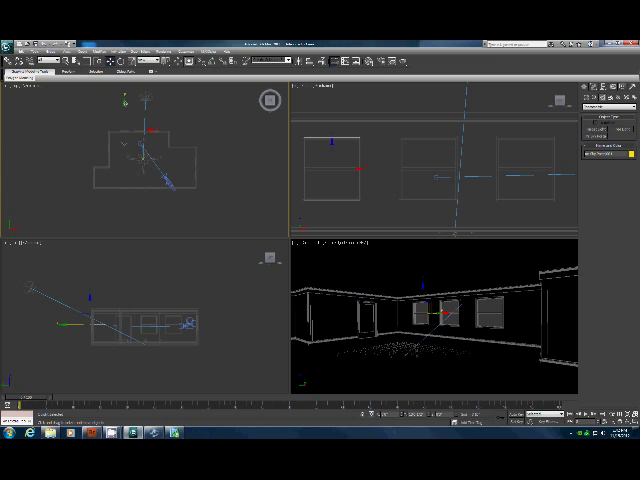
pyautogui.click(88, 179)
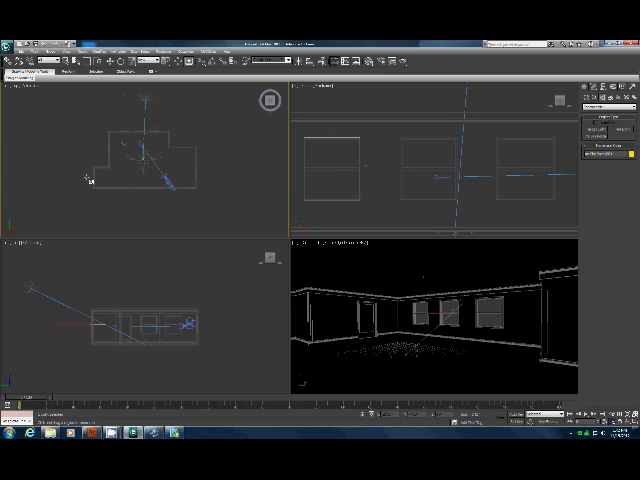
pyautogui.press('l')
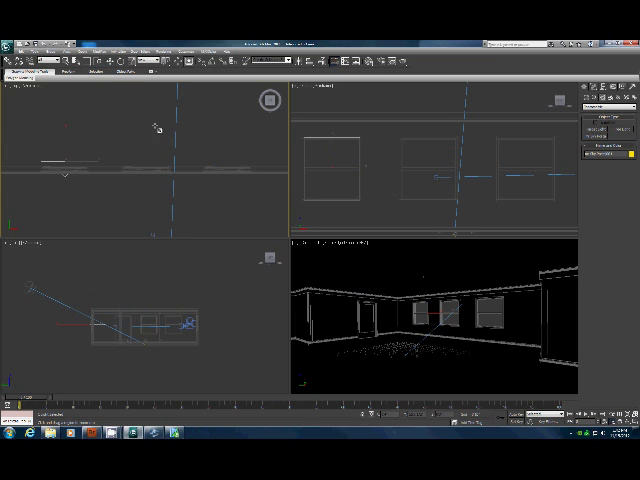
pyautogui.press('w')
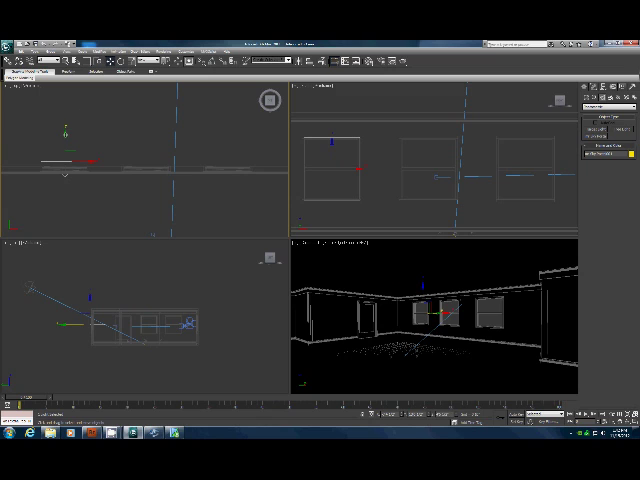
pyautogui.moveTo(65, 174); pyautogui.dragTo(63, 177)
# Step: Clone the portal light into the second and third front-wall windows
pyautogui.moveTo(63, 178); pyautogui.dragTo(65, 190)
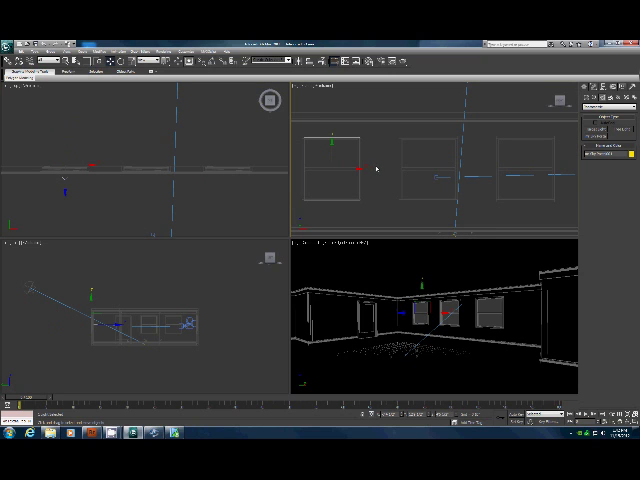
pyautogui.moveTo(362, 168); pyautogui.dragTo(458, 167)
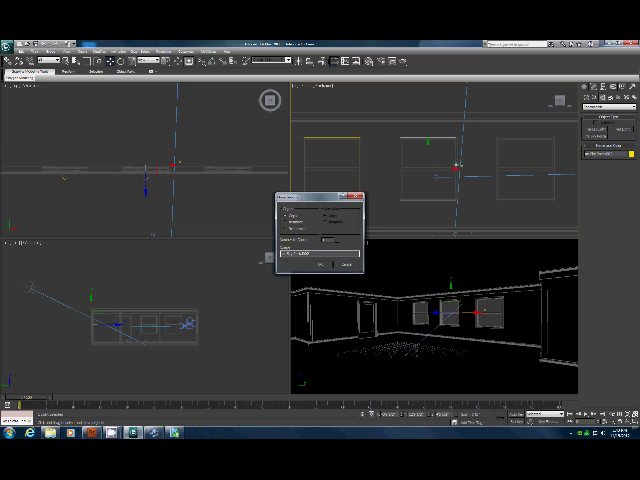
pyautogui.doubleClick(334, 240)
pyautogui.click(321, 264)
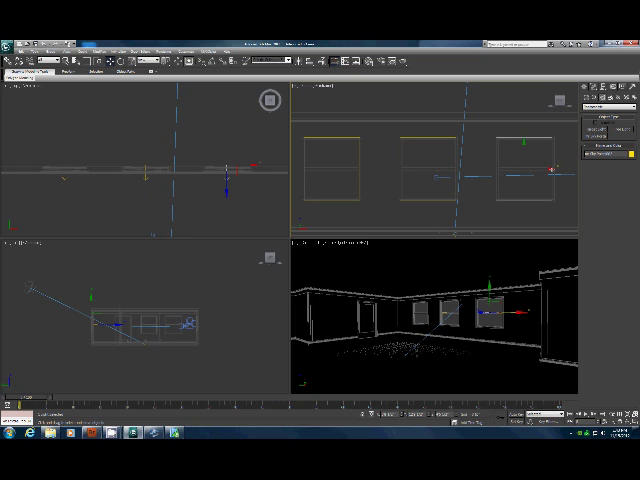
pyautogui.click(551, 170)
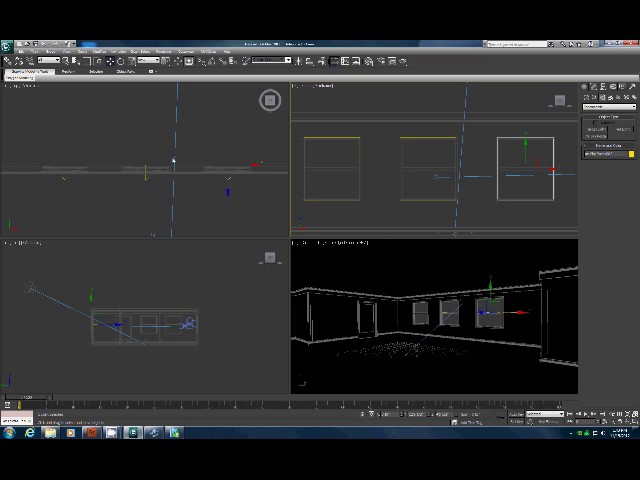
# Step: Select the right and middle window portals and clone them
pyautogui.hotkey('ctrl', 'shift', 'z')
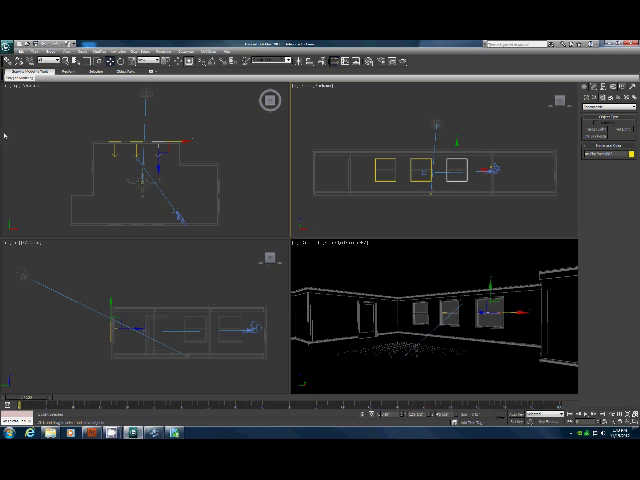
pyautogui.click(76, 136)
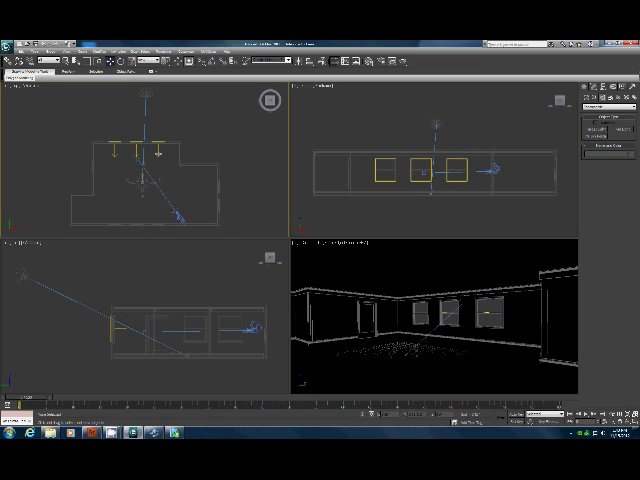
pyautogui.click(160, 152)
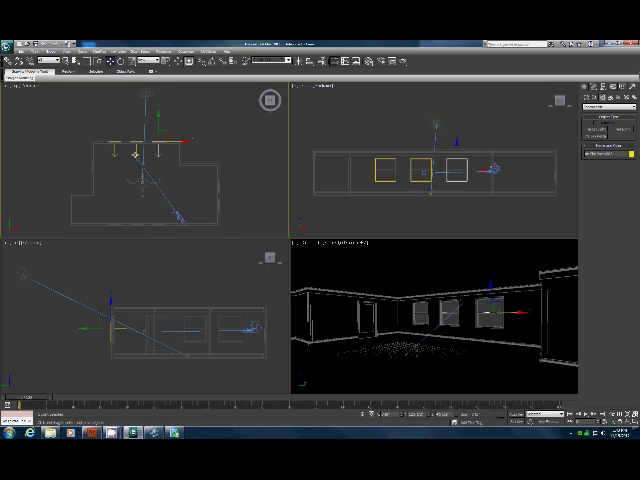
pyautogui.click(136, 143)
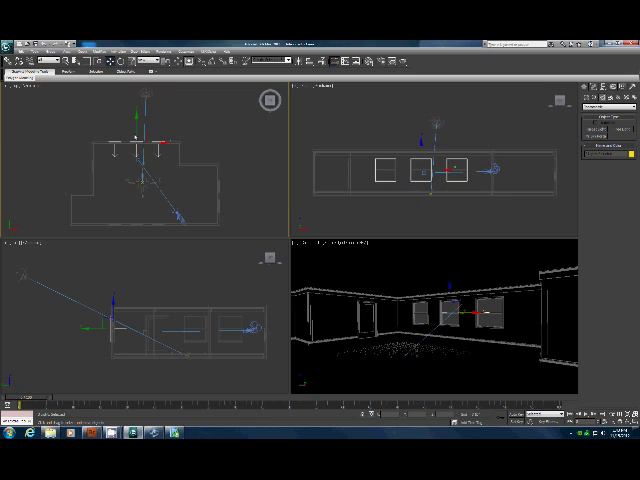
pyautogui.keyDown('shift'); pyautogui.moveTo(136, 148); pyautogui.dragTo(138, 180); pyautogui.keyUp('shift')
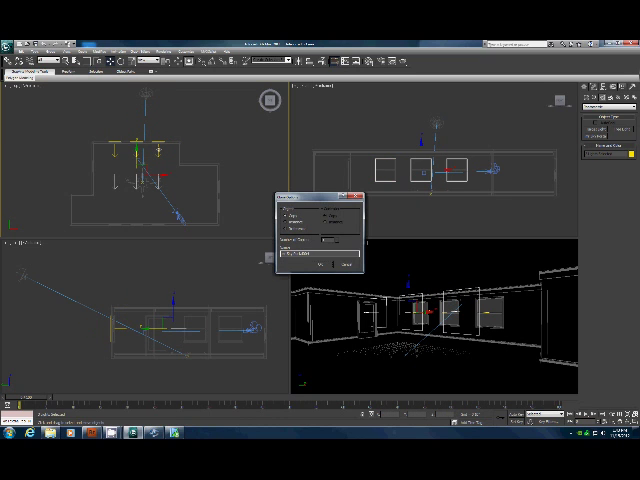
pyautogui.click(319, 265)
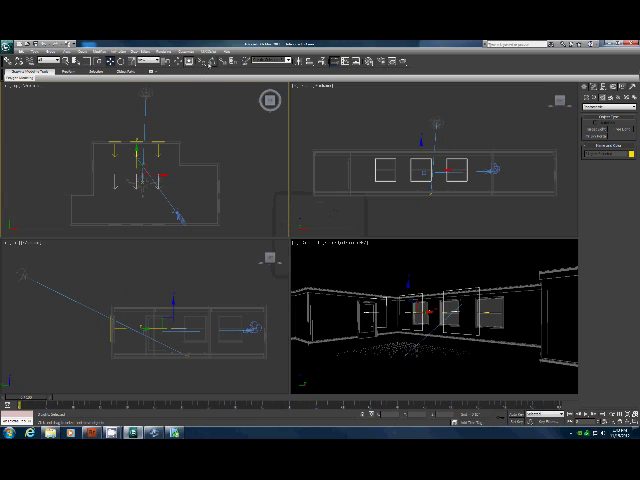
# Step: Rotate the cloned portals 180° and move them to the opposite wall's windows
pyautogui.press('e')
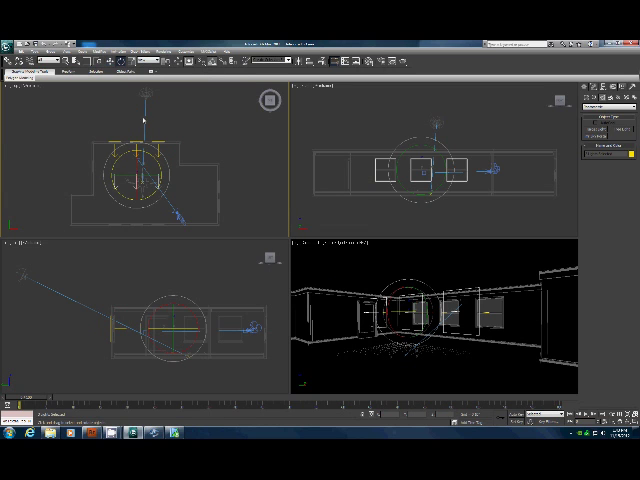
pyautogui.moveTo(197, 156); pyautogui.dragTo(237, 140)
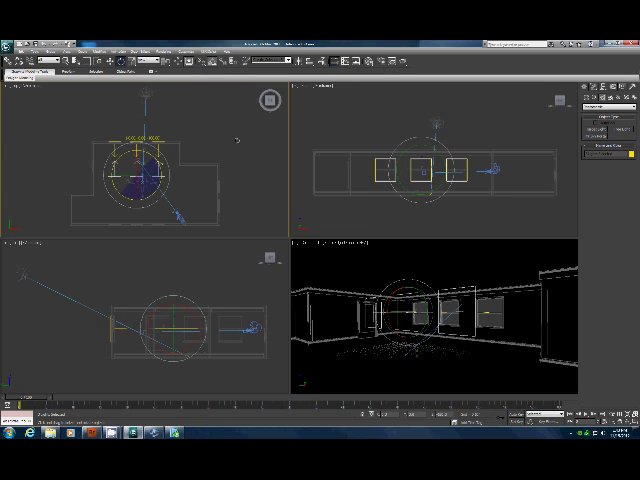
pyautogui.press('w')
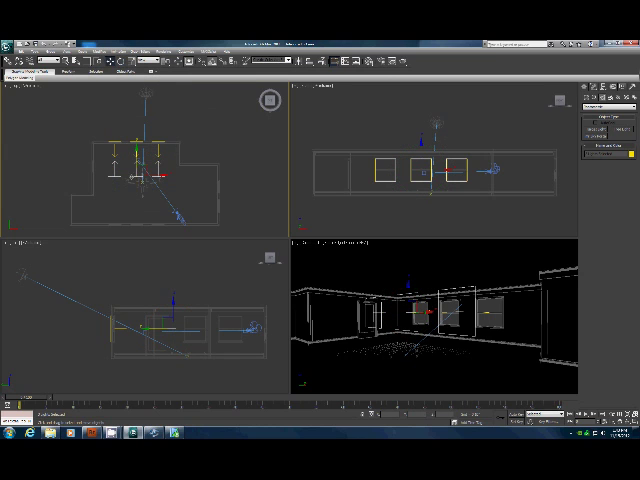
pyautogui.moveTo(150, 175); pyautogui.dragTo(143, 196)
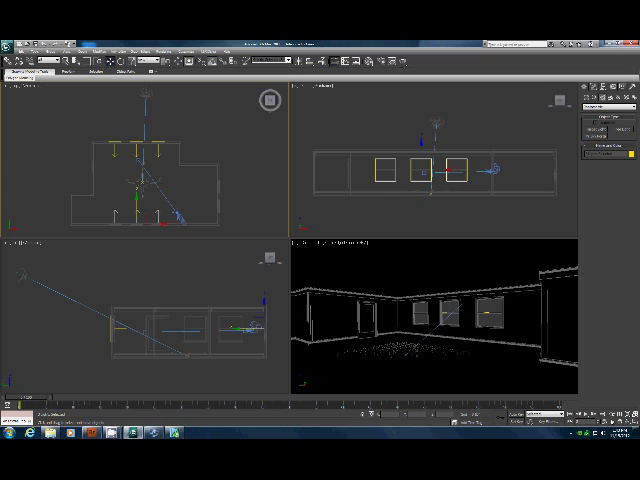
pyautogui.moveTo(123, 217); pyautogui.dragTo(165, 237)
pyautogui.press('l')
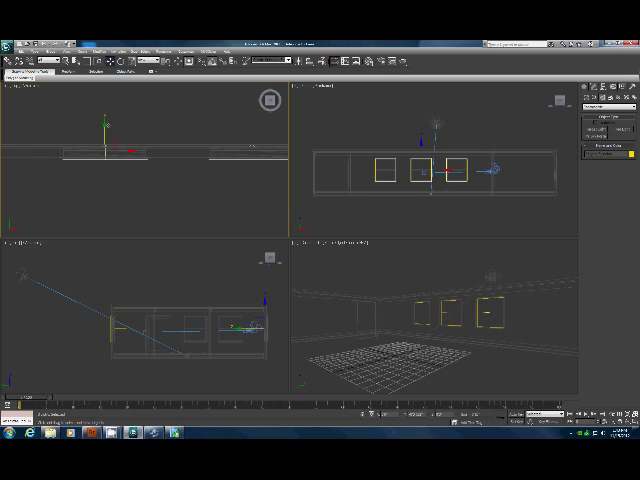
pyautogui.click(491, 254)
pyautogui.press('t')
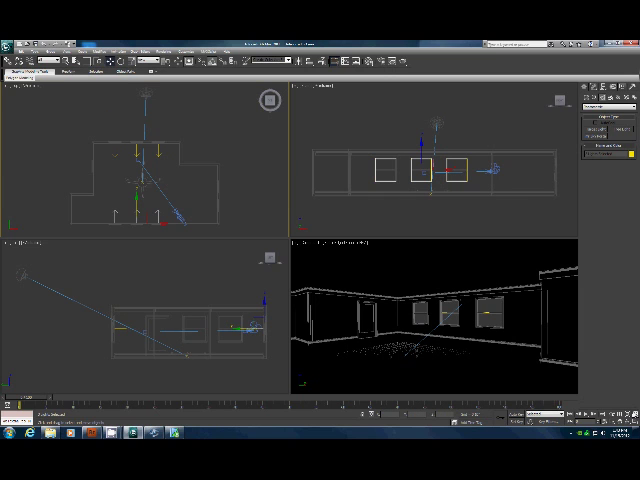
# Step: Clone another window portal and move the copy to a new window position
pyautogui.click(158, 150)
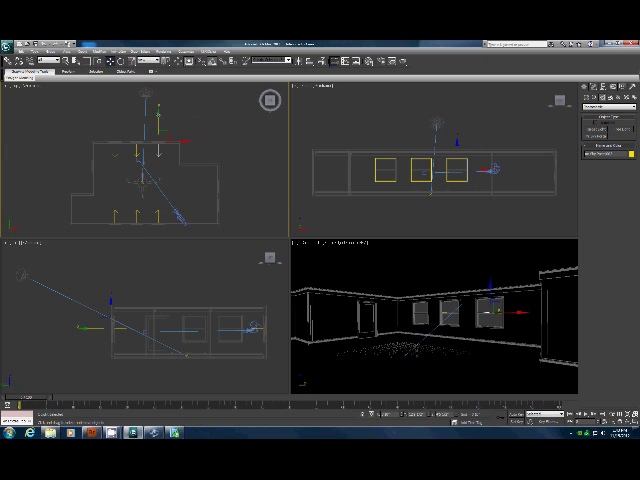
pyautogui.keyDown('shift'); pyautogui.moveTo(158, 145); pyautogui.dragTo(160, 165); pyautogui.keyUp('shift')
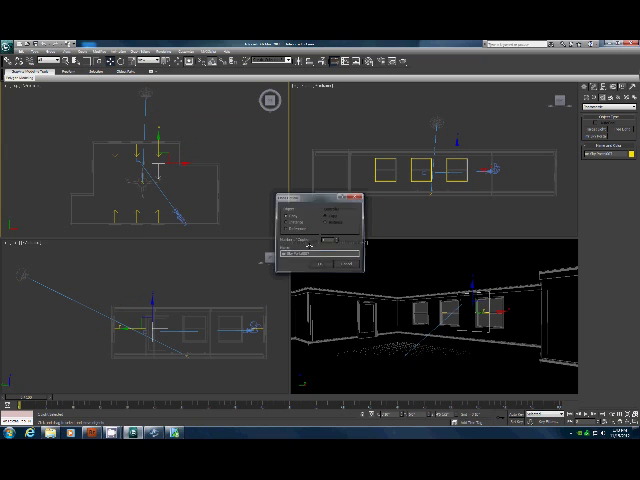
pyautogui.press('Return')
pyautogui.press('e')
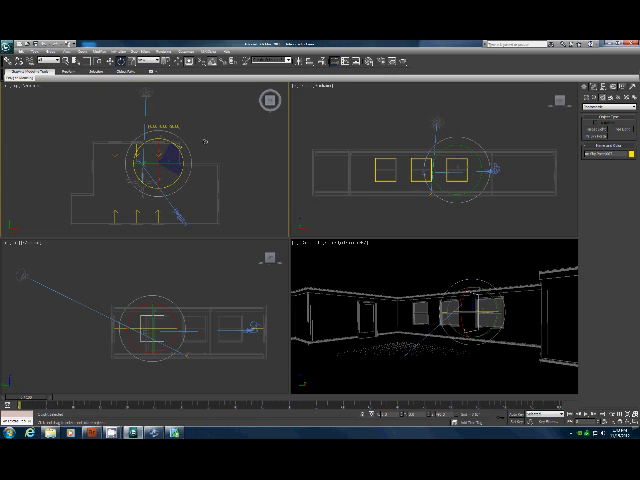
pyautogui.press('w')
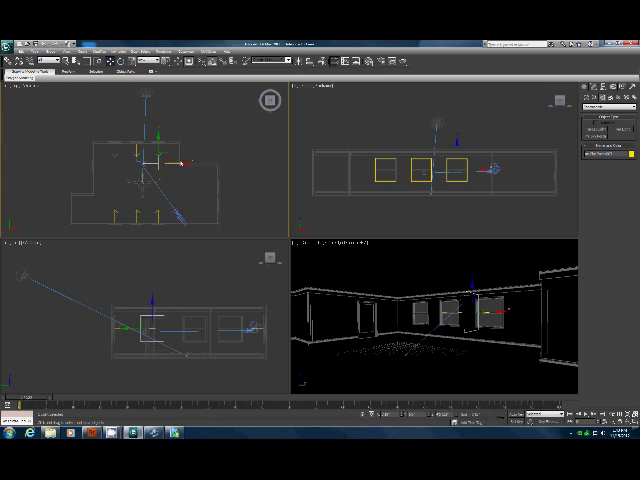
pyautogui.moveTo(163, 158); pyautogui.dragTo(228, 181)
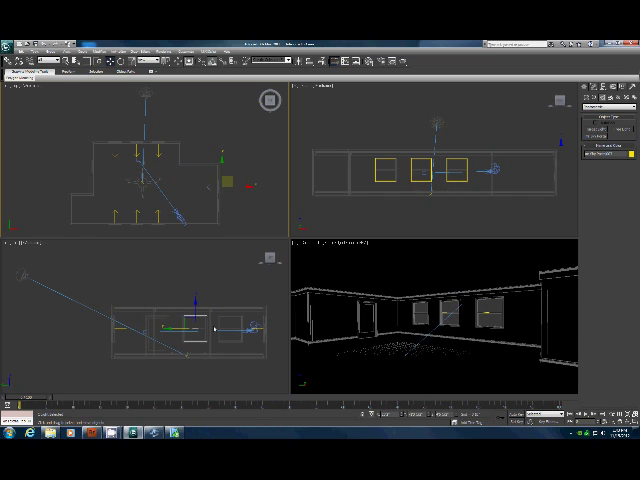
pyautogui.moveTo(228, 320); pyautogui.dragTo(205, 325)
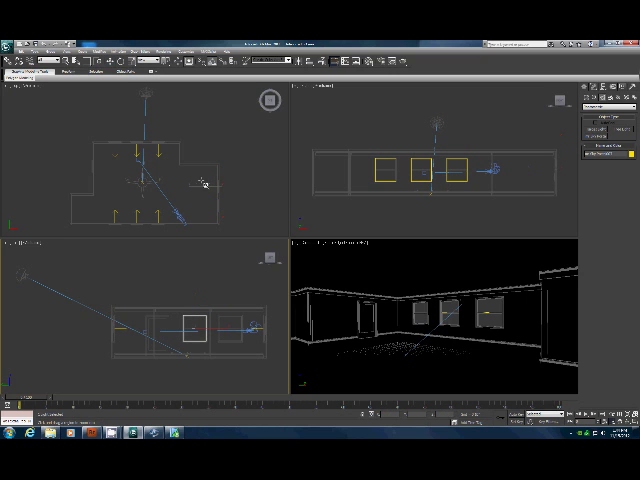
pyautogui.scroll(3, 246, 211)
# Step: Copy the middle window's sky portal onto the right-hand window opening
pyautogui.click(163, 122)
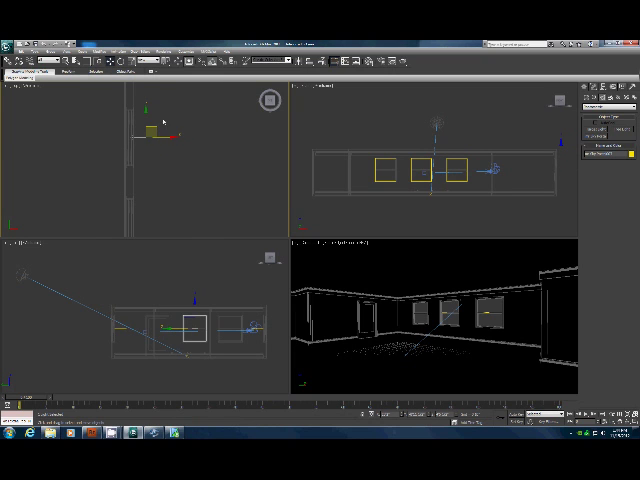
pyautogui.press('F3')
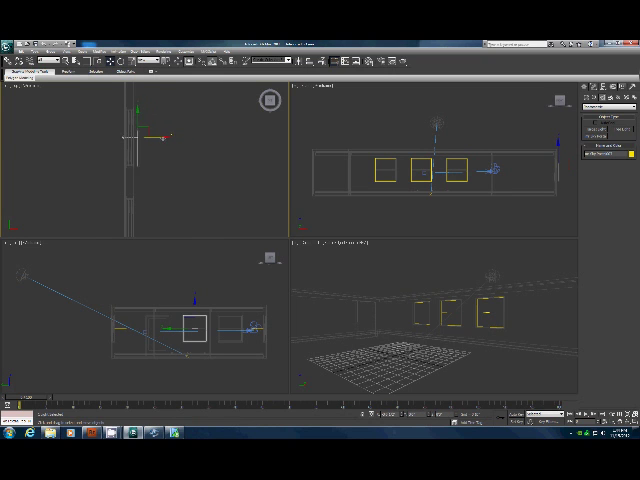
pyautogui.press('F3')
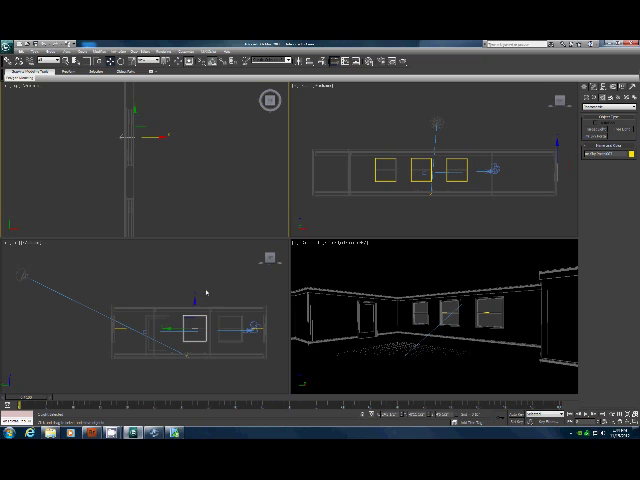
pyautogui.click(207, 296)
pyautogui.click(230, 328)
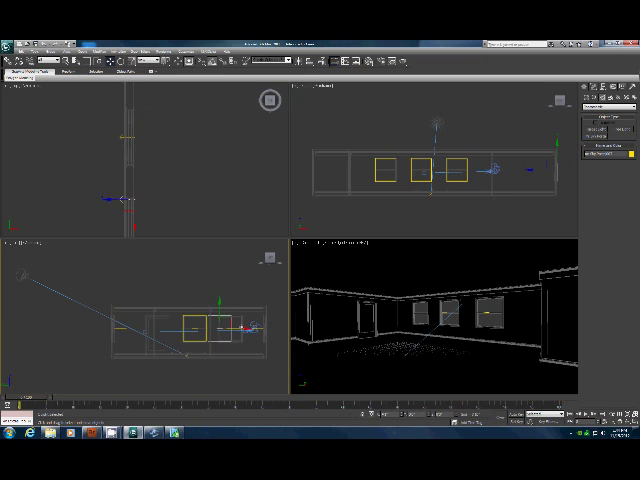
pyautogui.hotkey('ctrl', 'v')
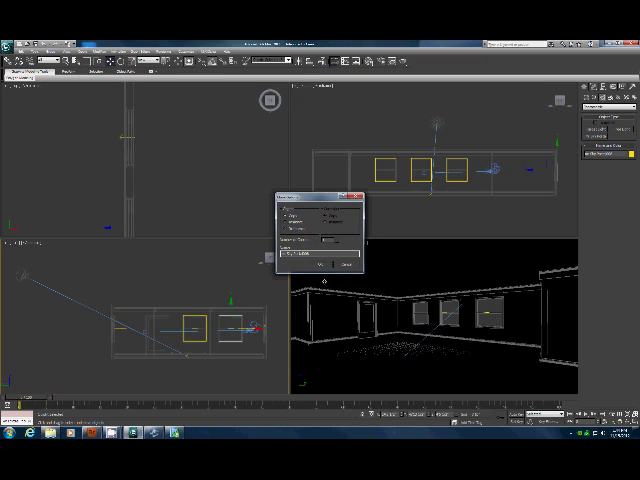
pyautogui.click(321, 265)
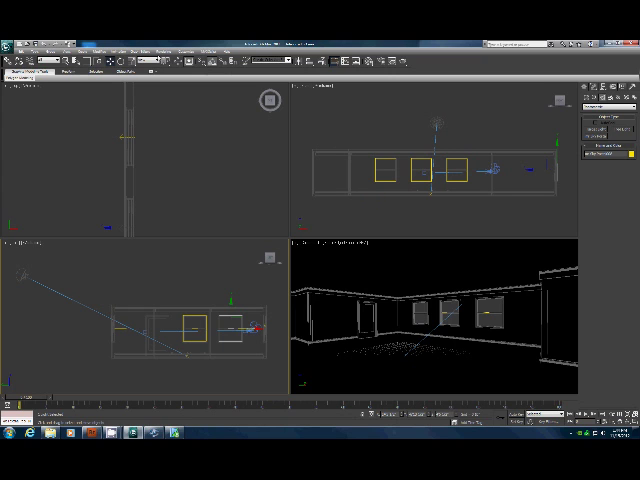
pyautogui.click(160, 51)
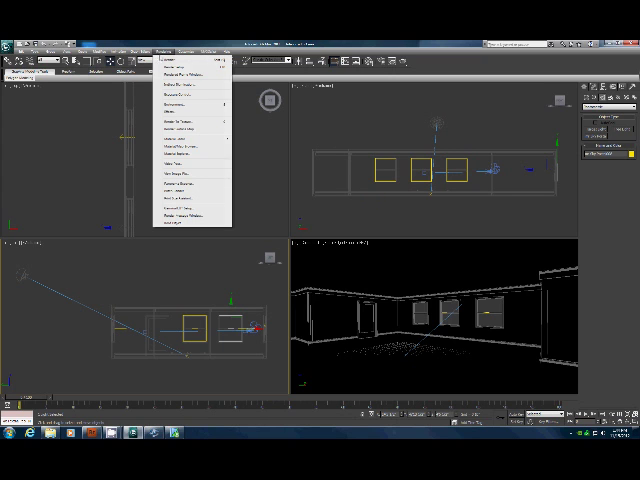
# Step: Set Exposure Control to the Physical Based Lighting, Indoor Daylight preset
pyautogui.click(175, 104)
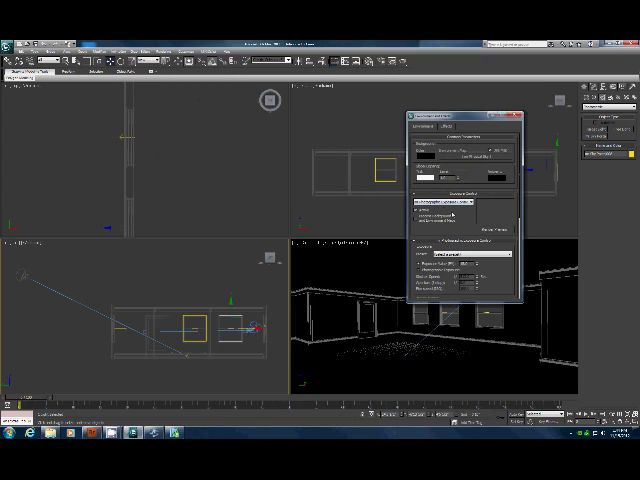
pyautogui.click(462, 254)
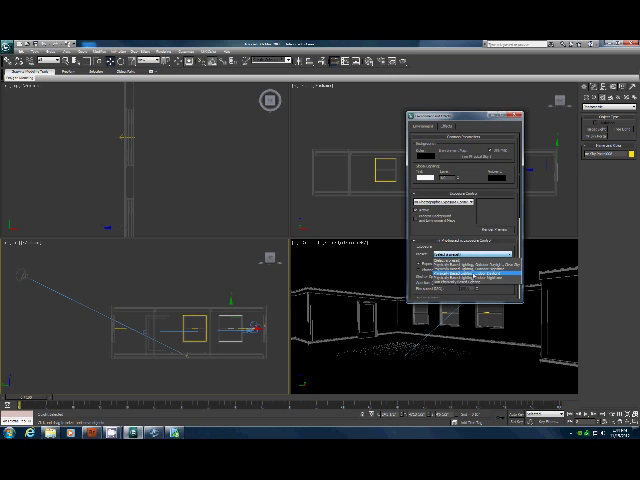
pyautogui.click(473, 274)
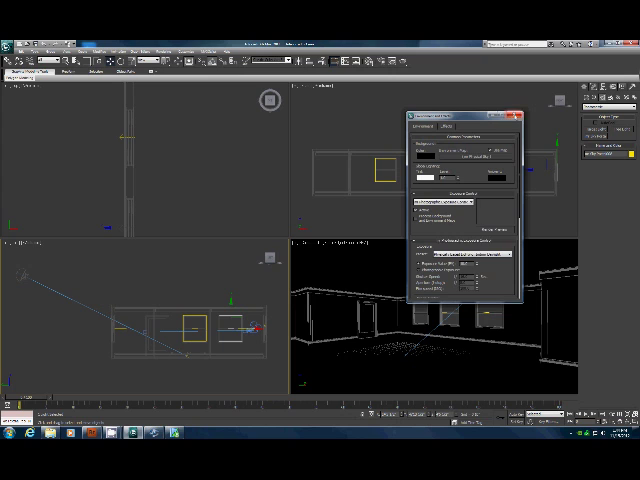
pyautogui.press('8')
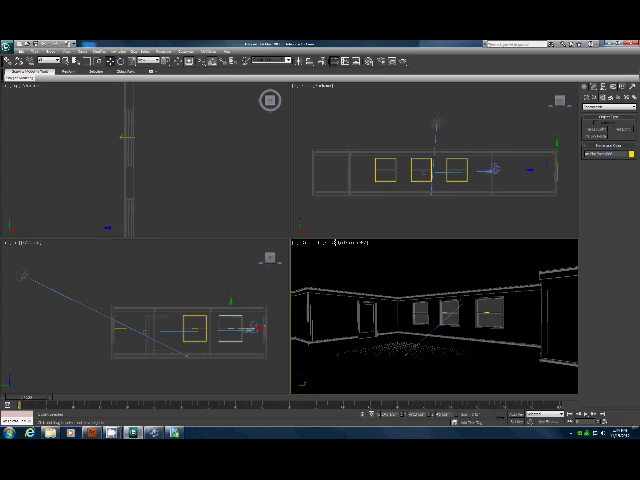
# Step: Set the Perspective view to Smooth + Highlights with realistic lighting and shadows
pyautogui.click(340, 243)
pyautogui.click(352, 251)
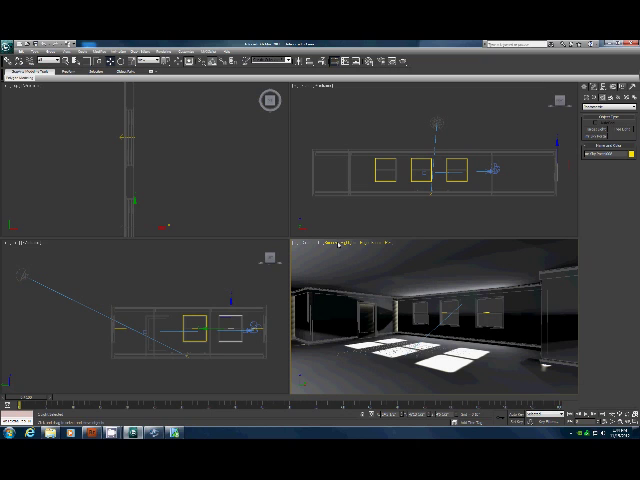
pyautogui.click(340, 243)
pyautogui.click(352, 278)
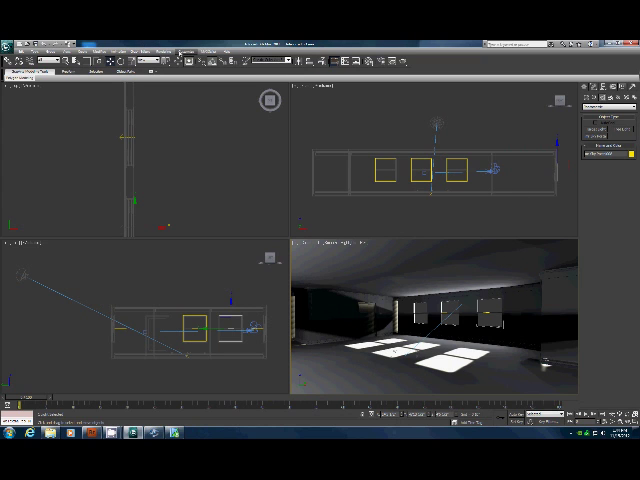
# Step: Render the camera view from Render Setup's Common tab, then close the render windows
pyautogui.click(186, 52)
pyautogui.click(180, 66)
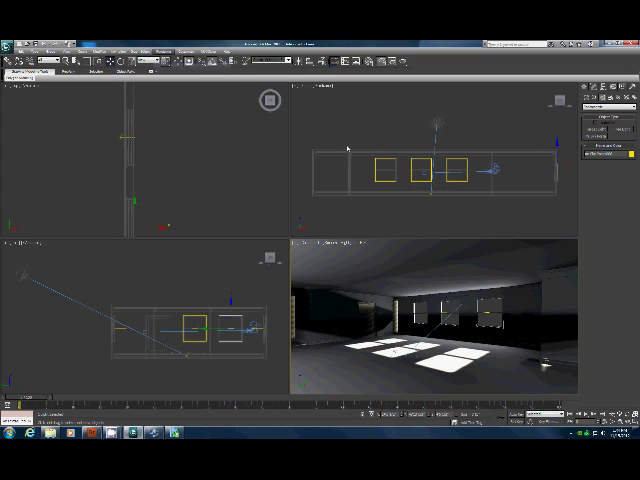
pyautogui.click(444, 130)
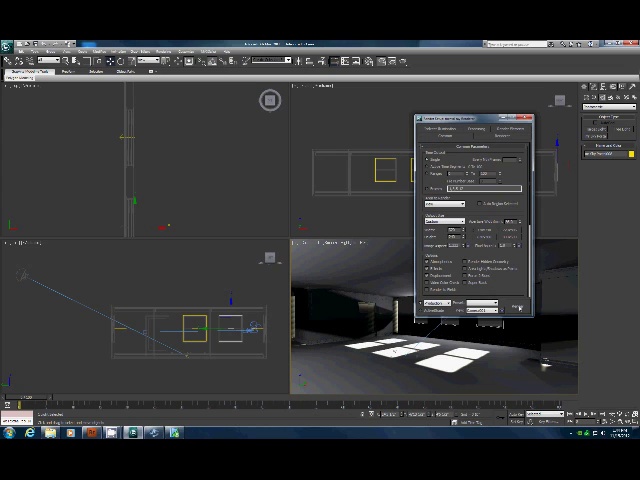
pyautogui.hotkey('shift', 'q')
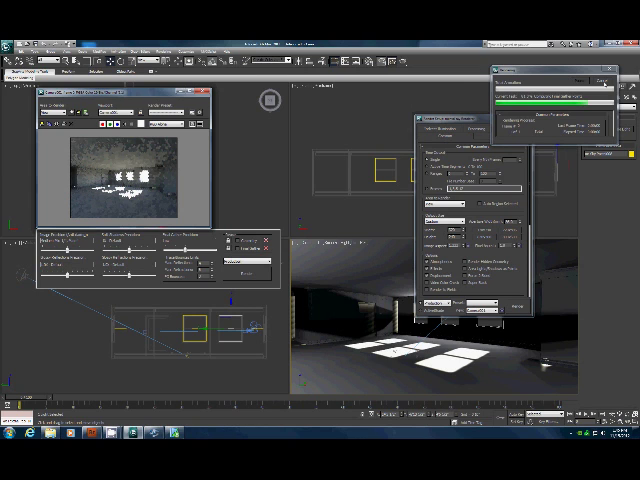
pyautogui.click(205, 91)
# Step: Drag the daylight sun in the Top viewport so sunlight slants across the floor
pyautogui.click(527, 118)
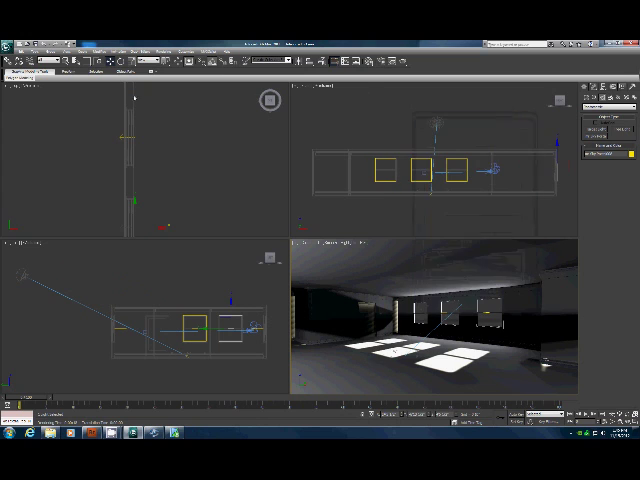
pyautogui.click(436, 122)
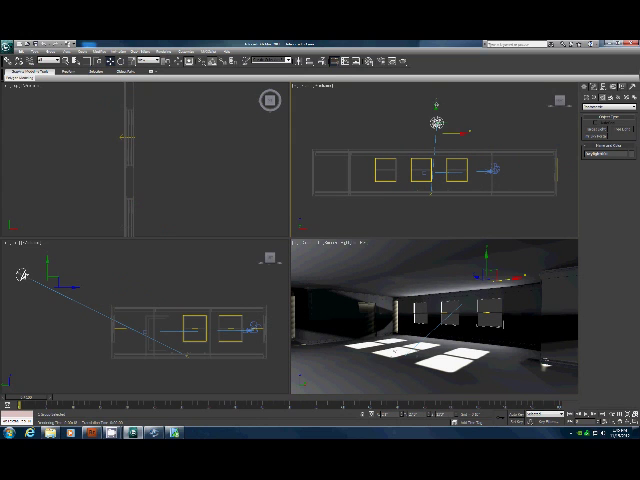
pyautogui.moveTo(436, 122)
pyautogui.mouseDown()
pyautogui.moveTo(436, 140)
pyautogui.moveTo(512, 140)
pyautogui.mouseUp()
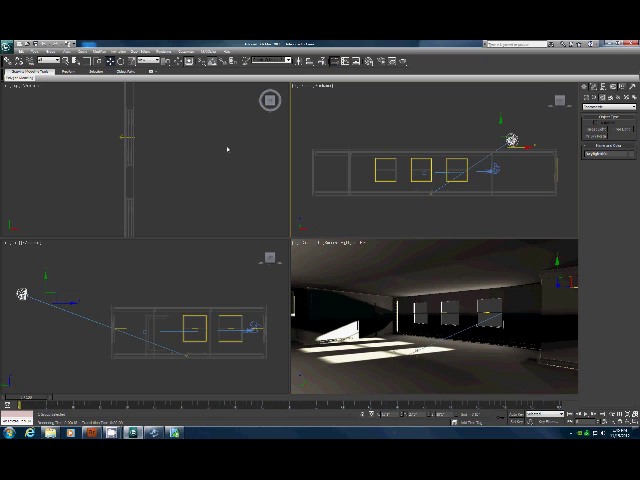
# Step: Save the daylit room scene with portal lights as a scene file via Save As
pyautogui.click(7, 46)
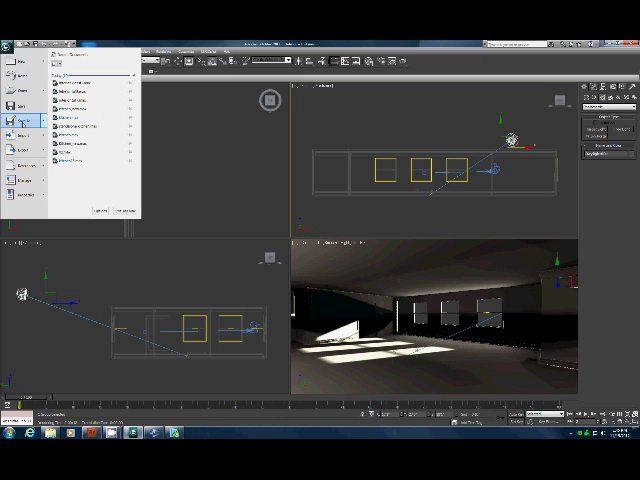
pyautogui.click(20, 121)
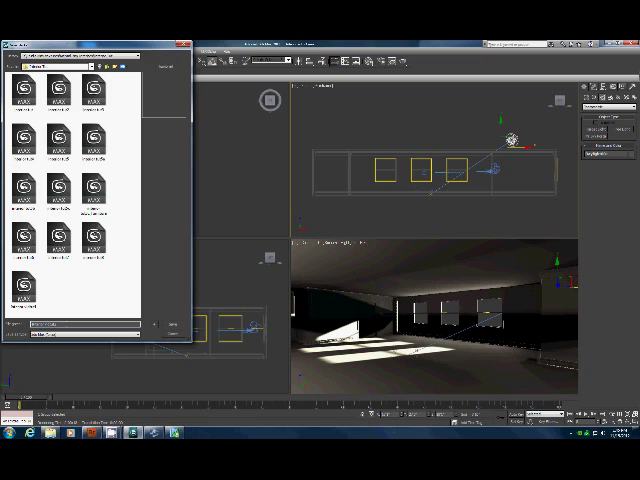
pyautogui.press('Return')
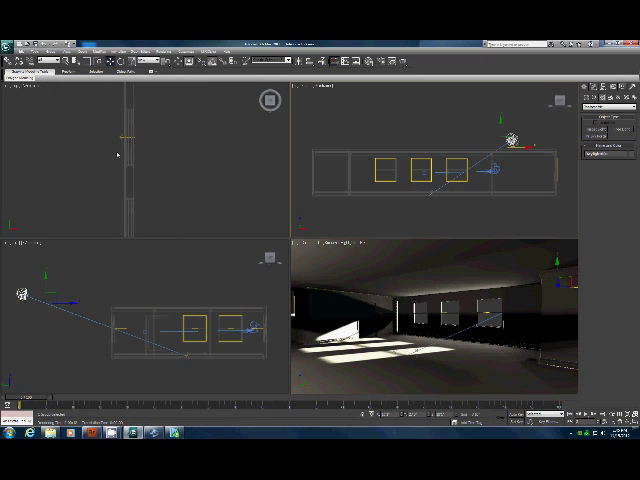